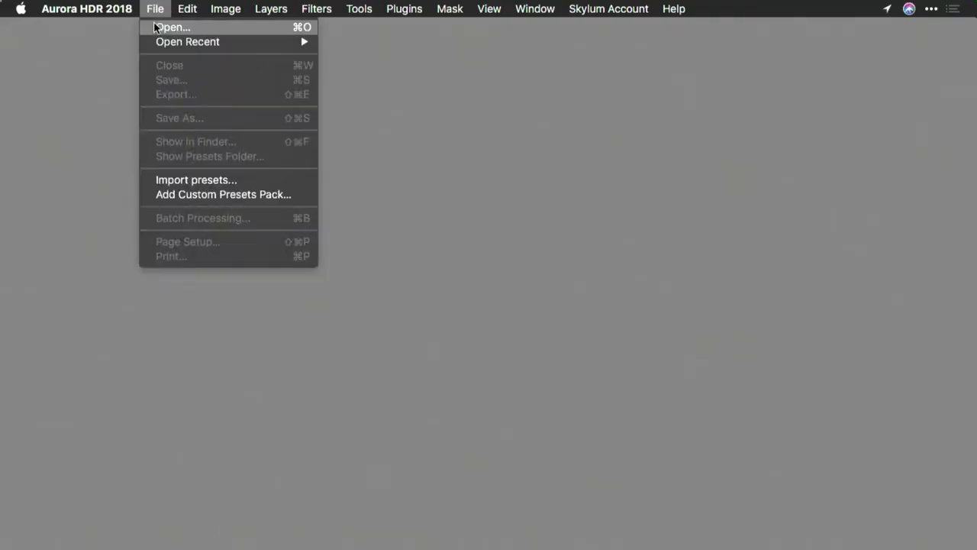
- Browse to the 2_2 bracketed images folder in the Open dialog
click(156, 27)
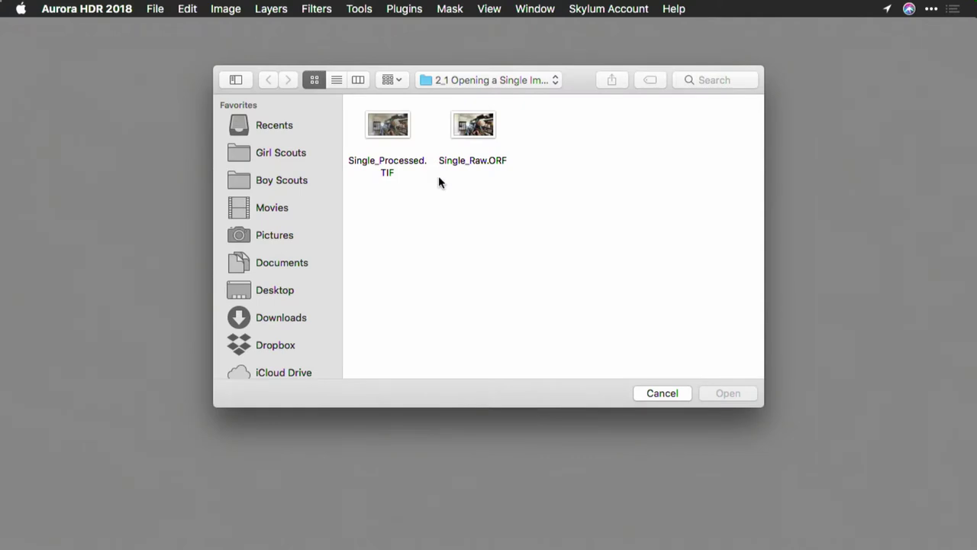
key(super+Up)
key(Right)
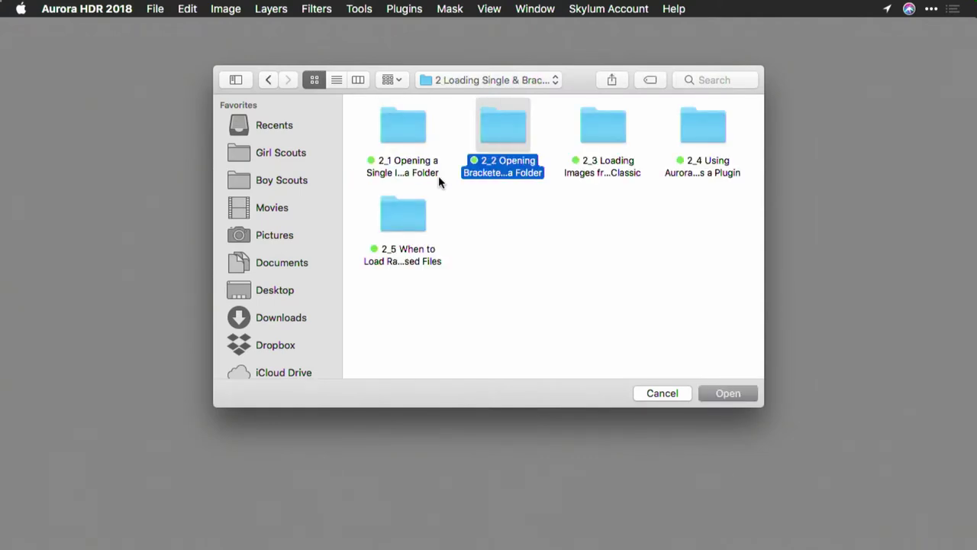
key(super+Down)
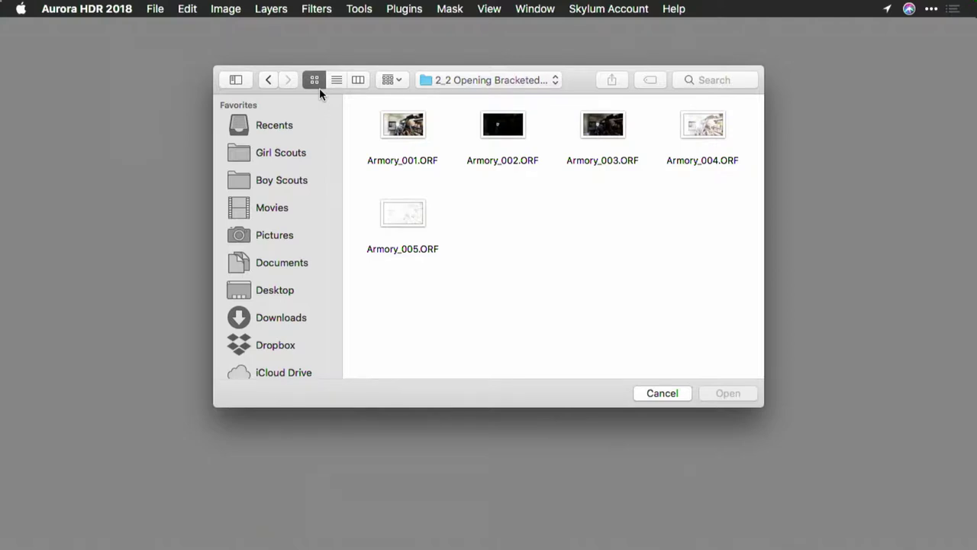
- Select Armory_001 through Armory_005.ORF and open all five exposures for merging
click(335, 80)
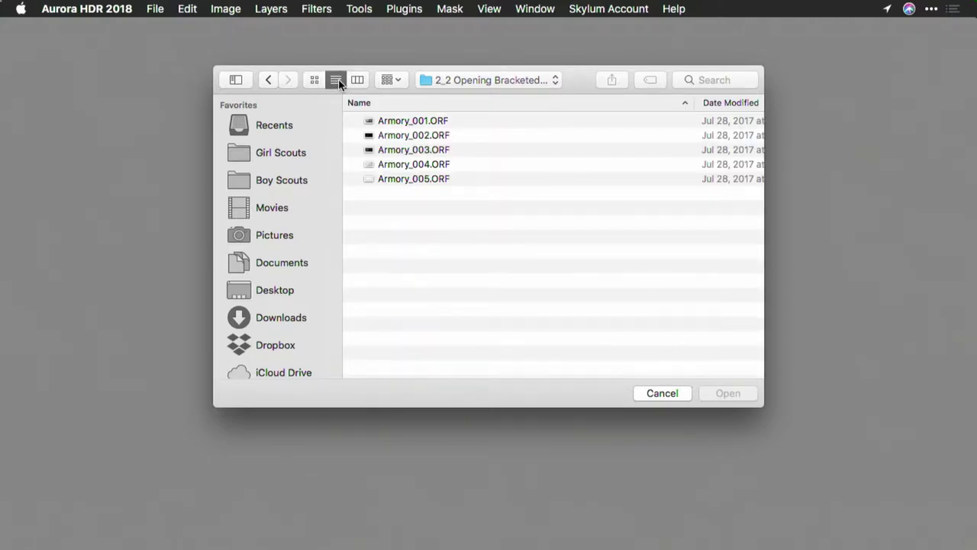
click(357, 120)
drag(357, 121, 397, 199)
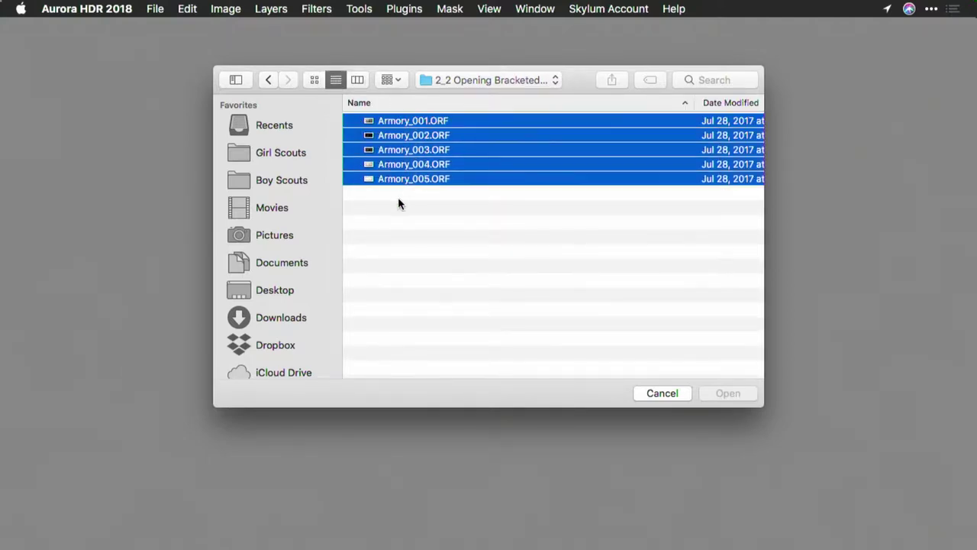
click(314, 80)
drag(360, 126, 741, 241)
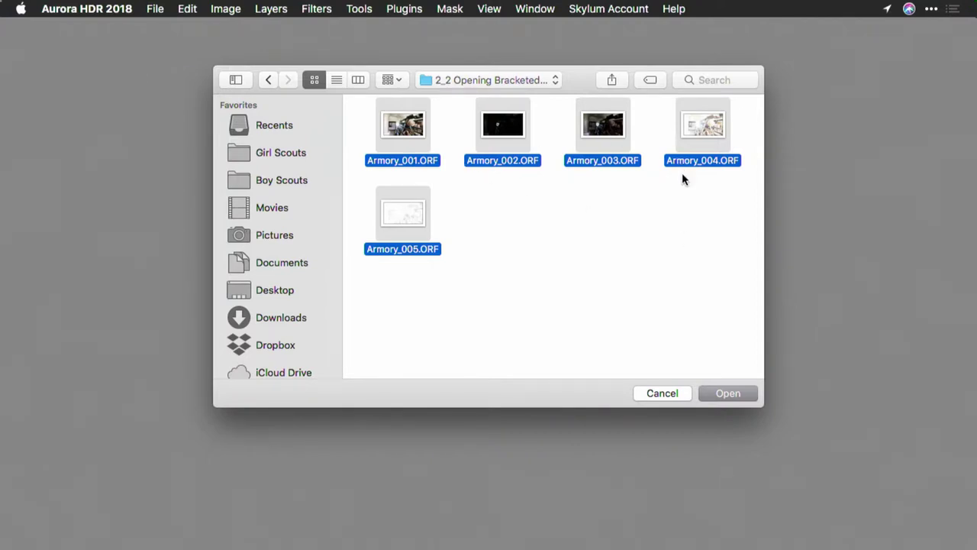
click(746, 391)
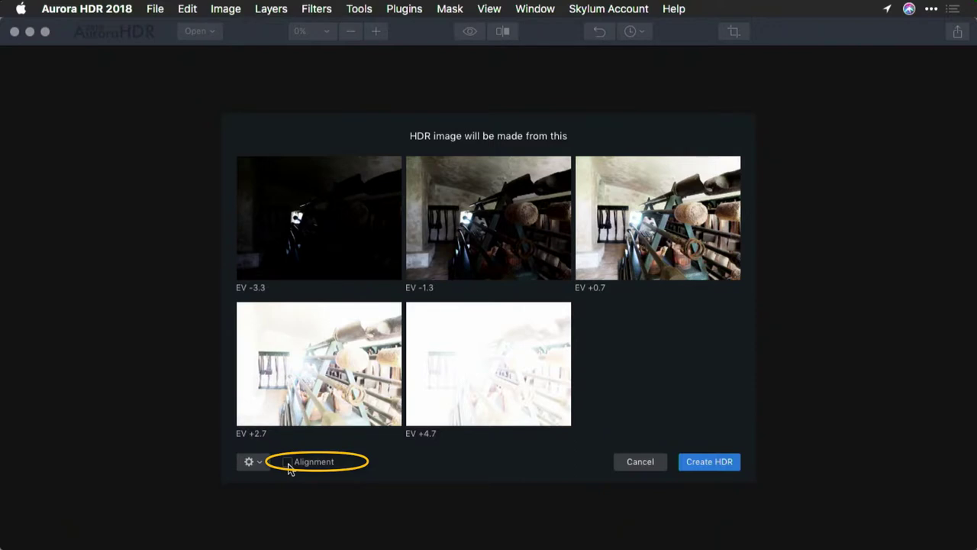
- Enable Alignment and Chromatic Aberration Removal, then create the HDR from the five brackets
click(288, 463)
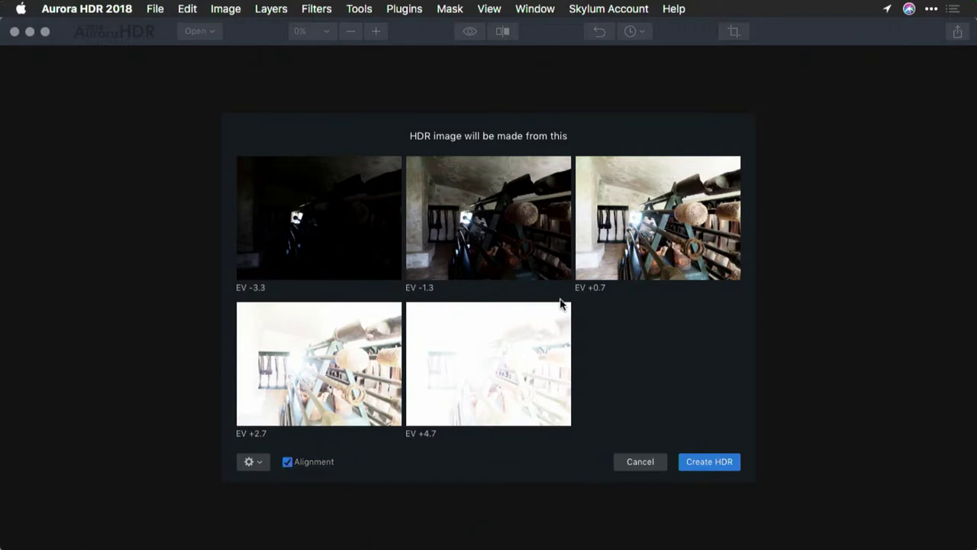
click(258, 462)
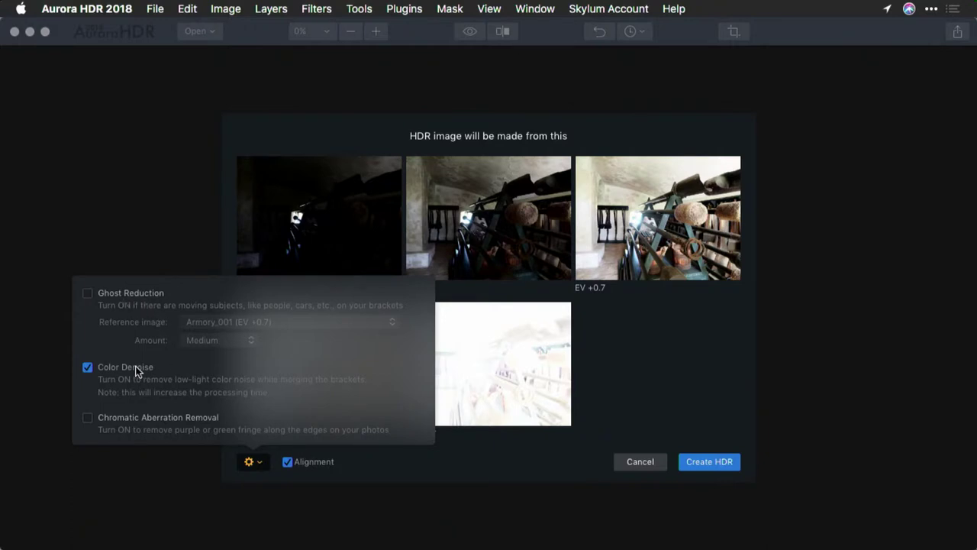
click(146, 422)
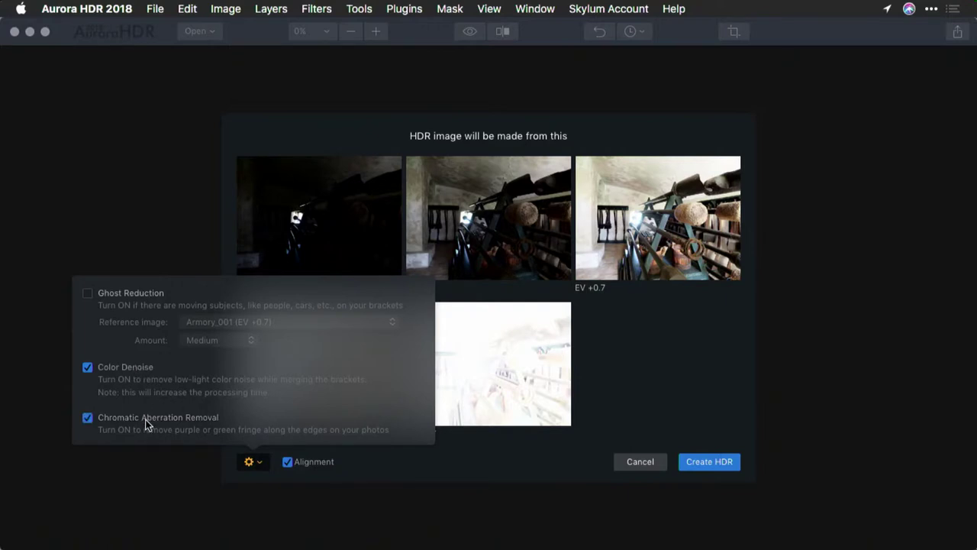
click(296, 224)
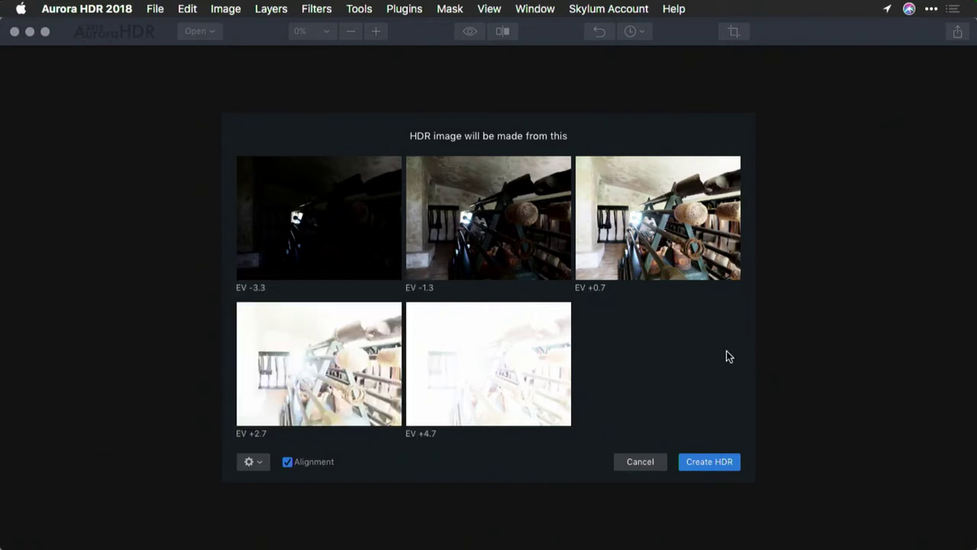
click(709, 461)
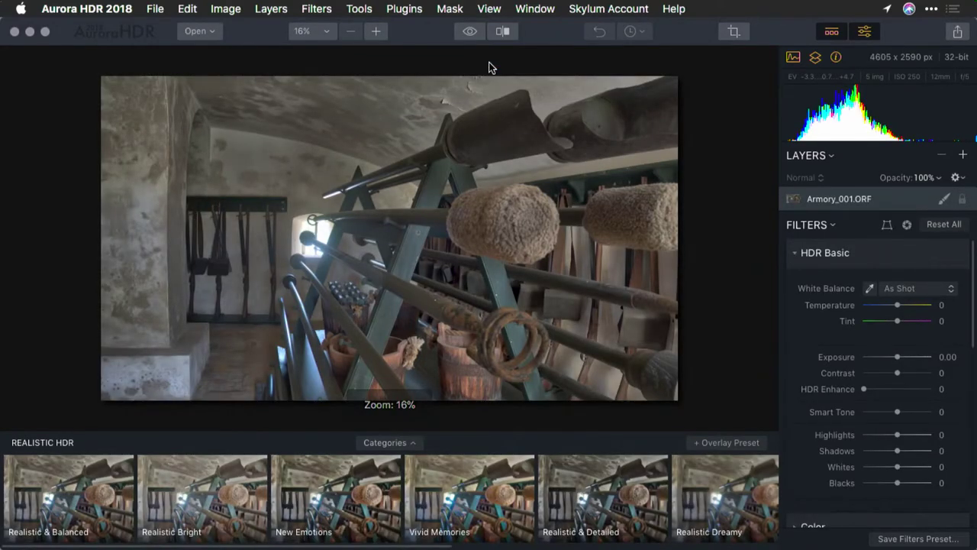
- Apply Indoor Balanced Look from the Indoor preset category and hide the preset strip
click(405, 447)
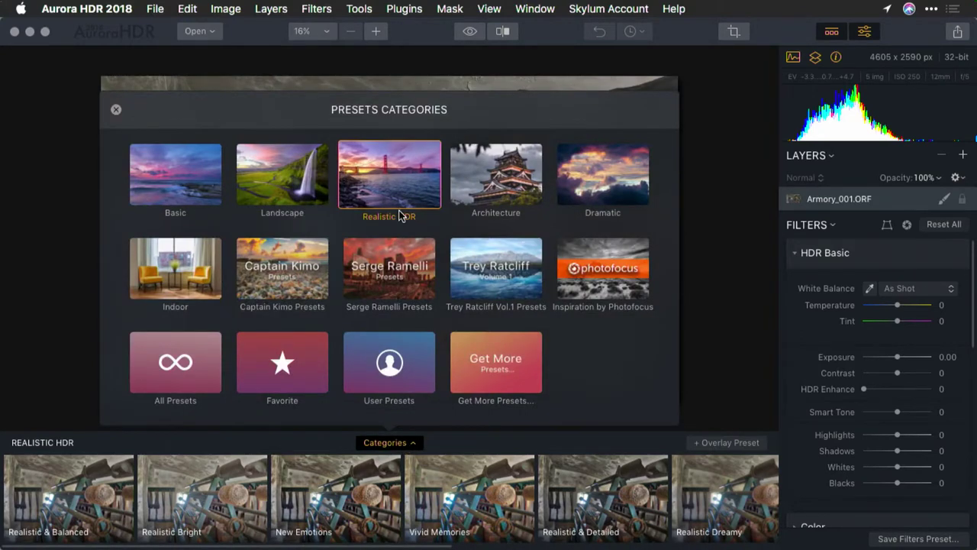
click(206, 262)
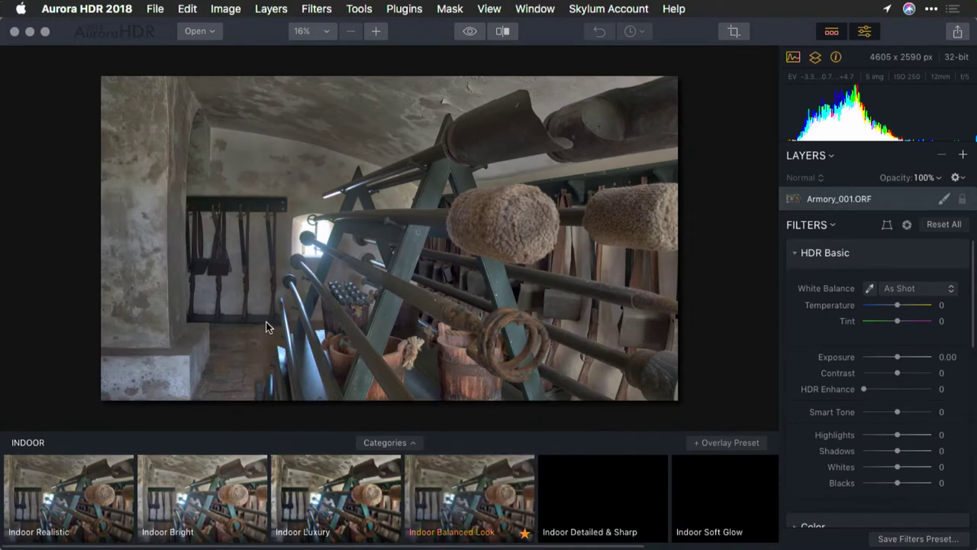
click(496, 485)
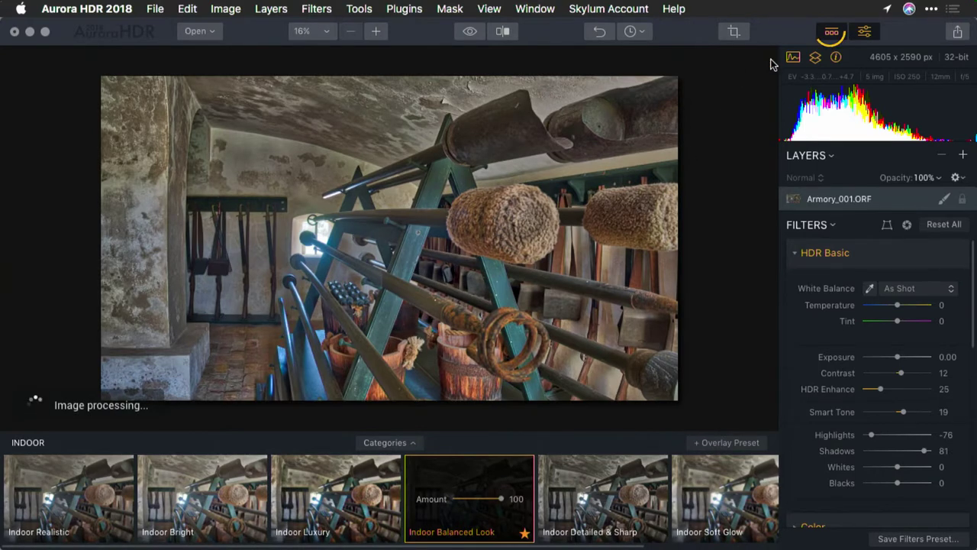
click(830, 31)
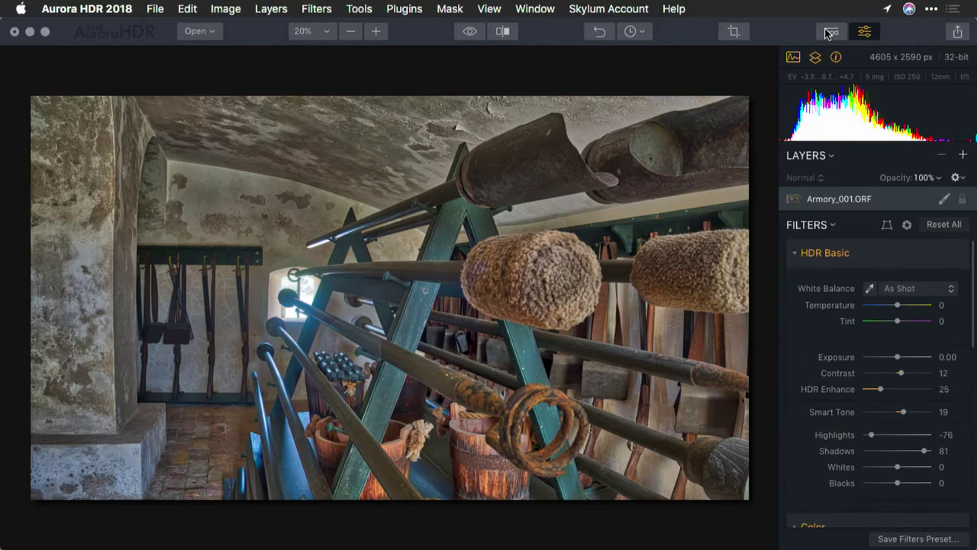
- At 50% zoom set Highlights -100, Shadows 100, raise HDR Enhance, then Fit to Screen
click(374, 34)
click(375, 34)
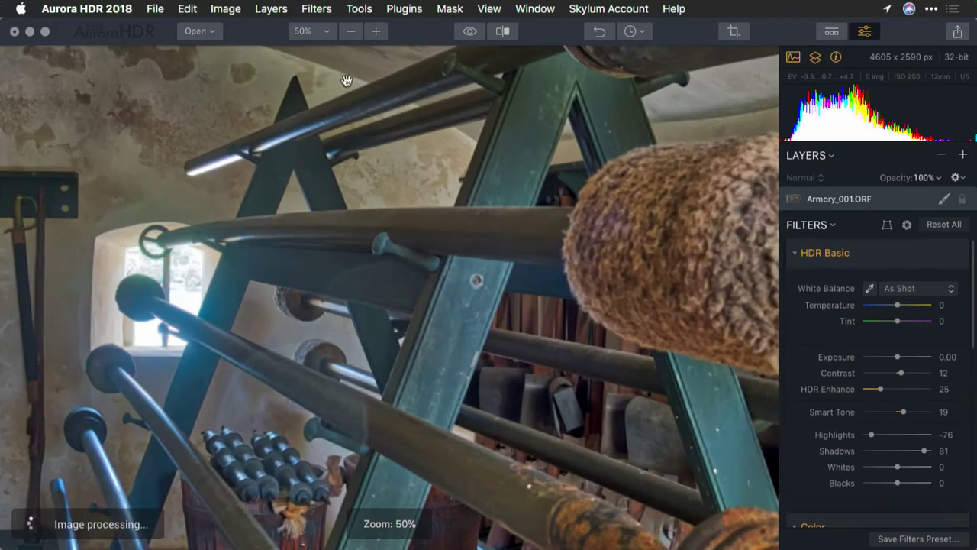
drag(254, 239, 376, 262)
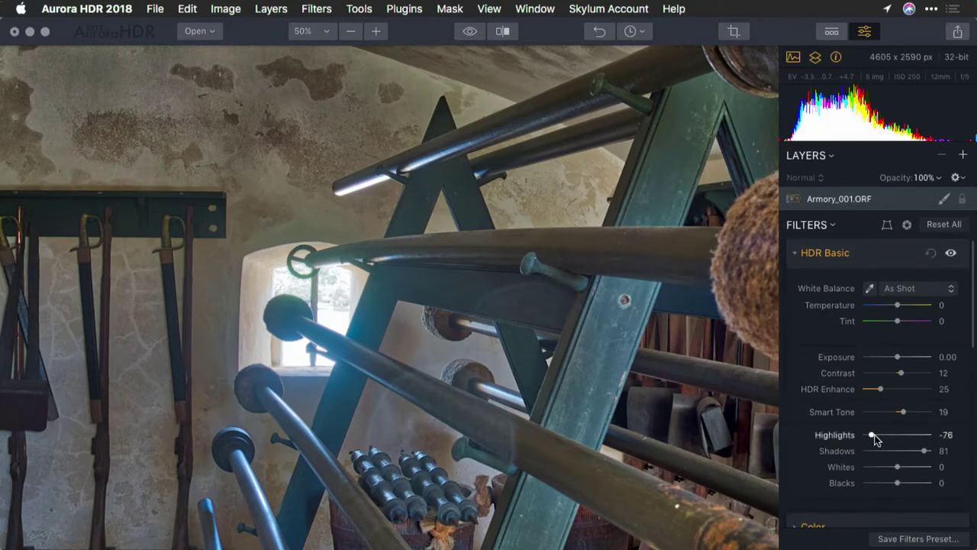
drag(874, 438, 840, 435)
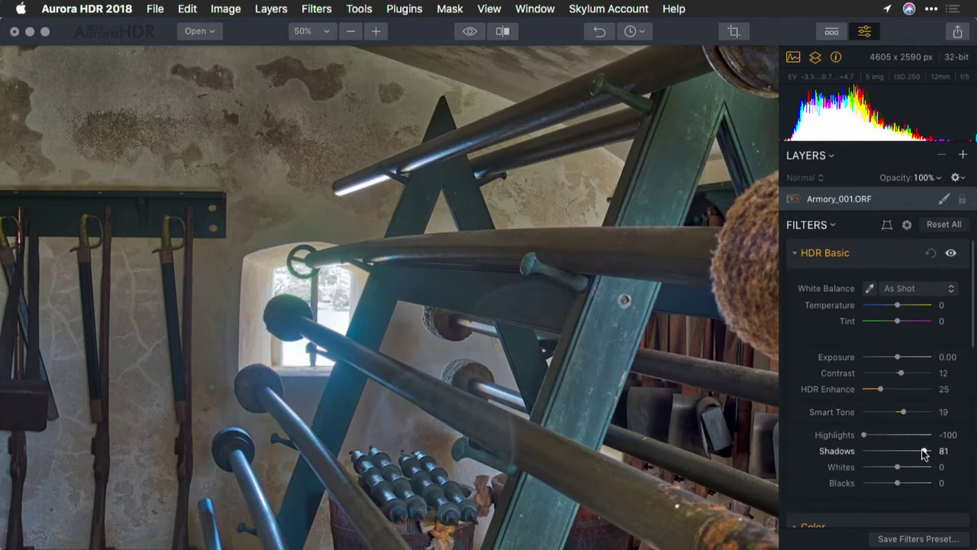
drag(923, 453, 933, 453)
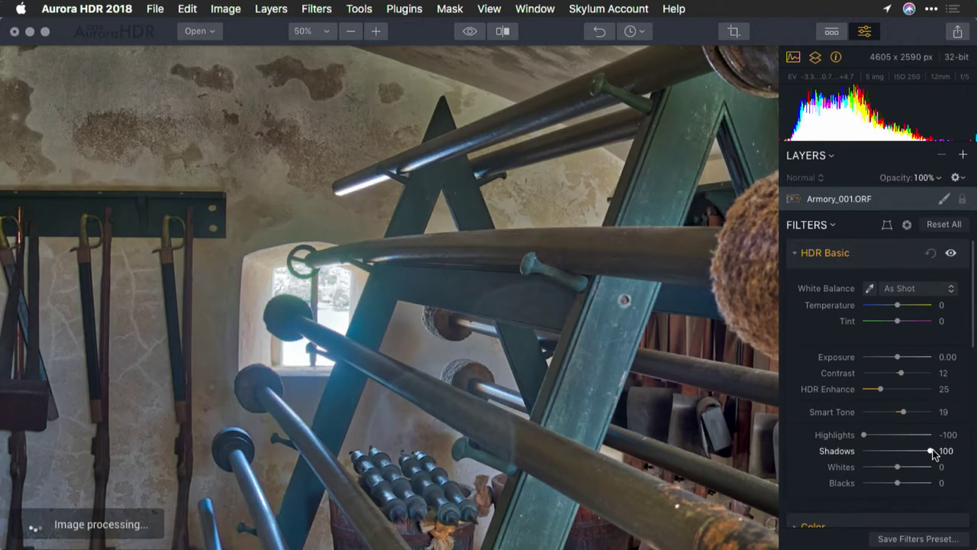
drag(884, 390, 900, 356)
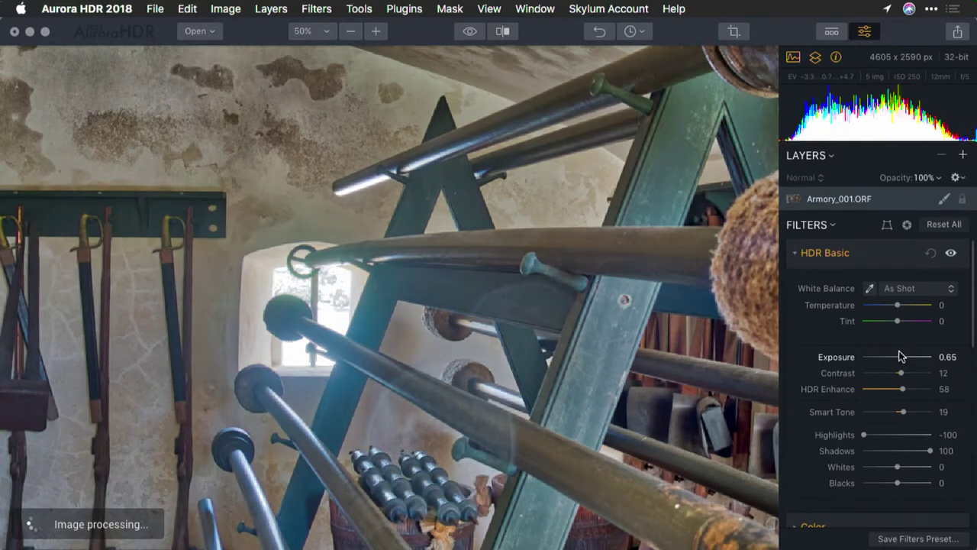
click(324, 36)
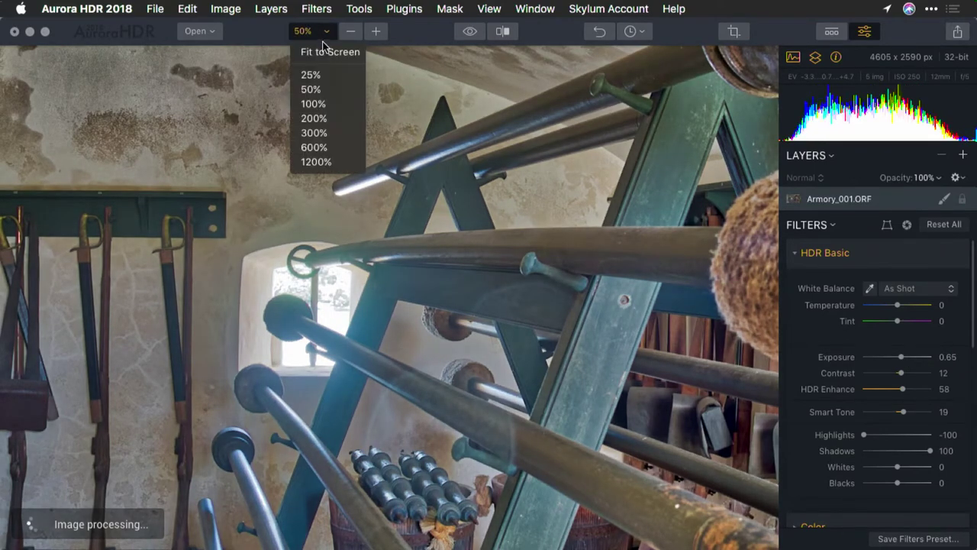
click(323, 49)
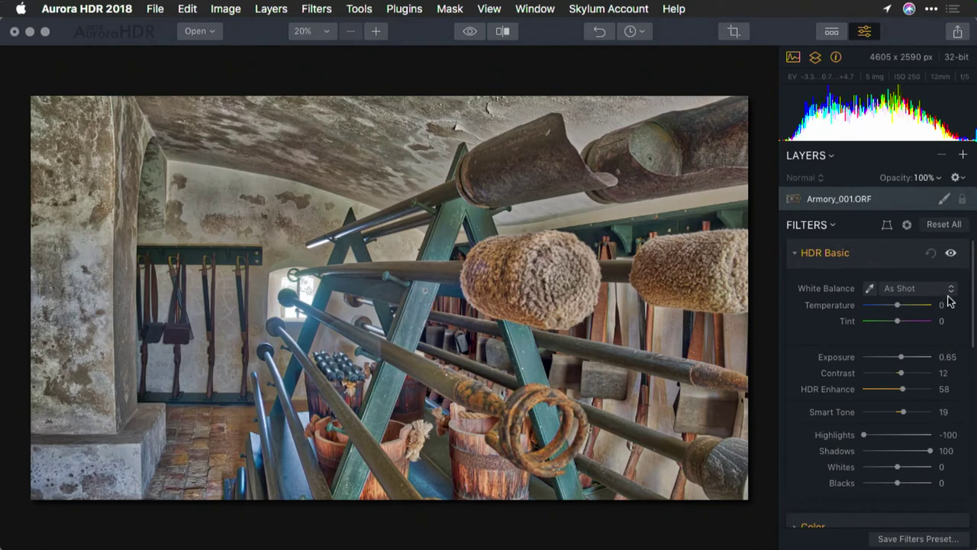
scroll(949, 300, down, 5)
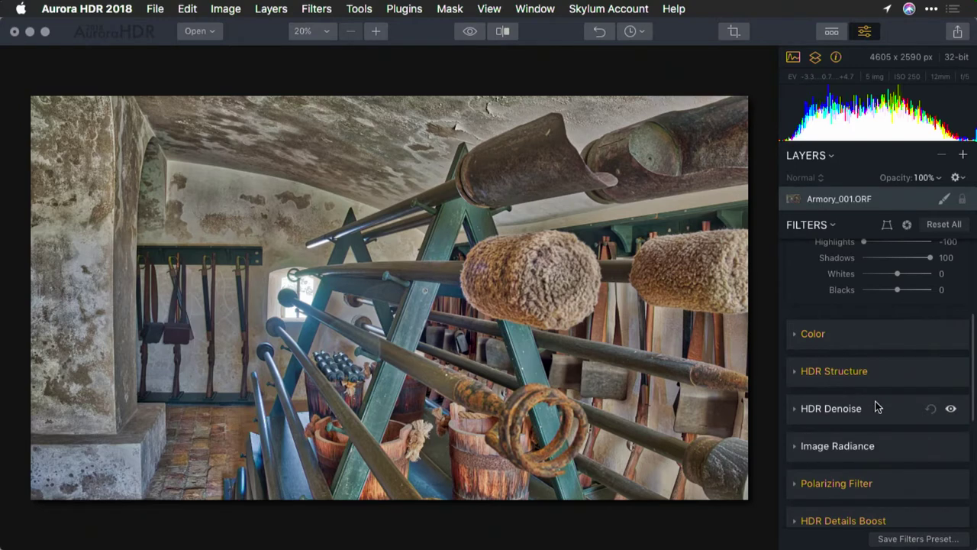
scroll(876, 407, down, 3)
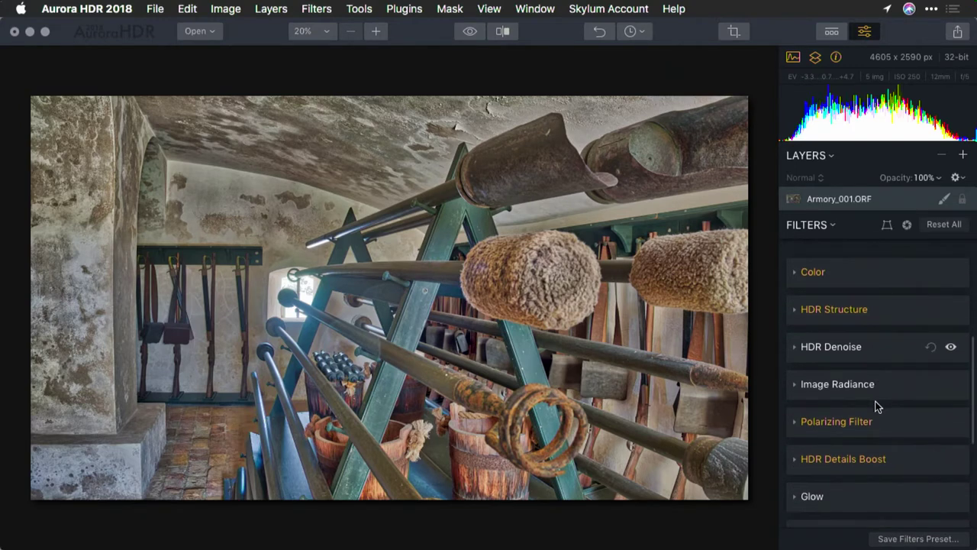
scroll(870, 458, up, 10)
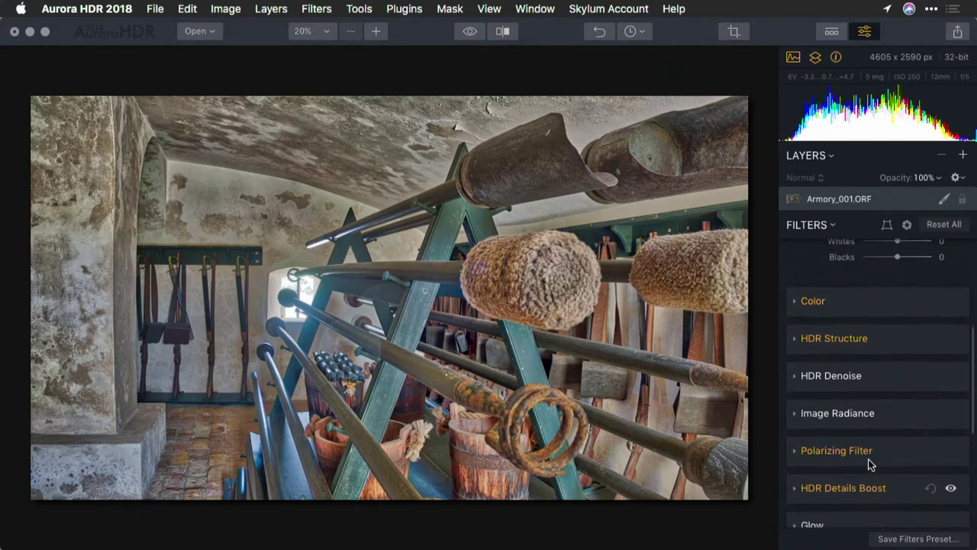
click(471, 32)
click(472, 34)
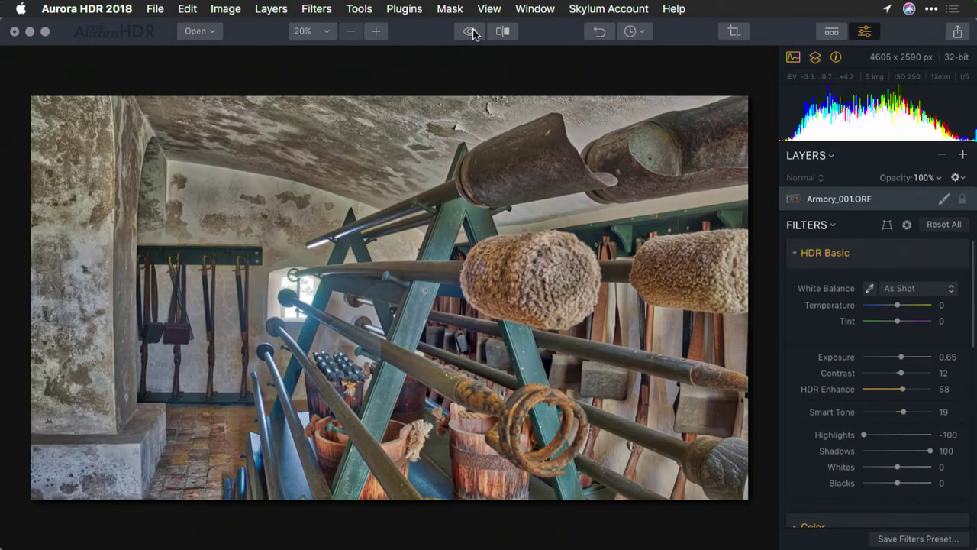
click(473, 35)
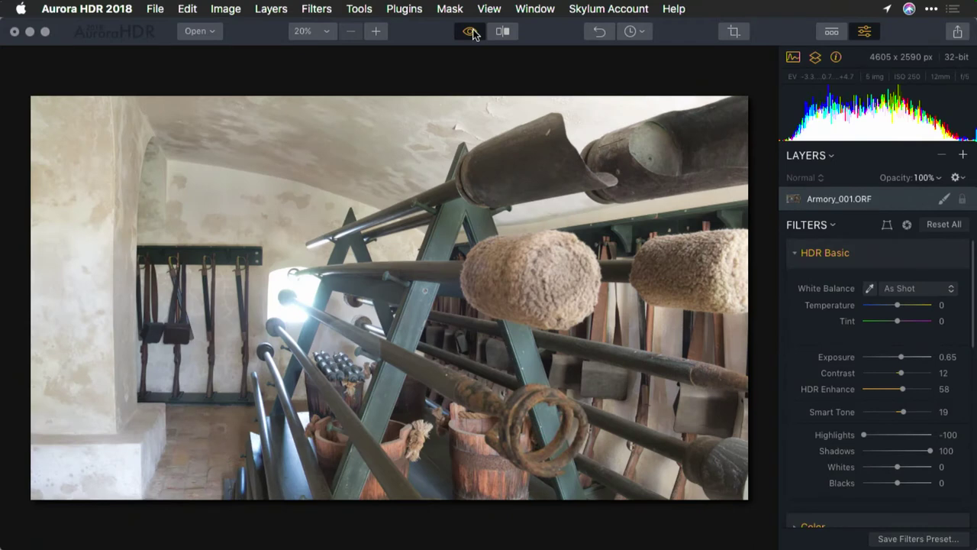
click(474, 34)
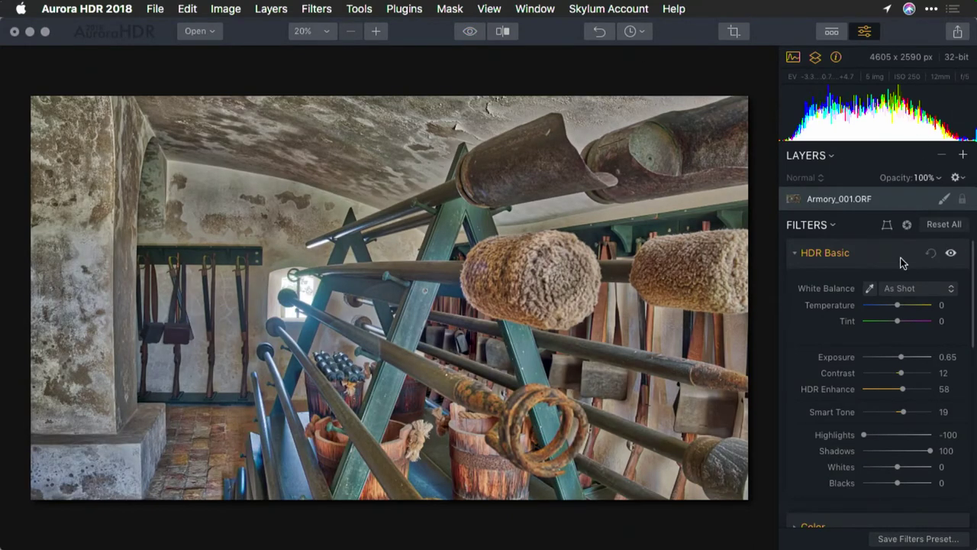
- Collapse HDR Basic and disable Color, HDR Structure, Polarizing, Image Radiance, Denoise and Details Boost
click(796, 253)
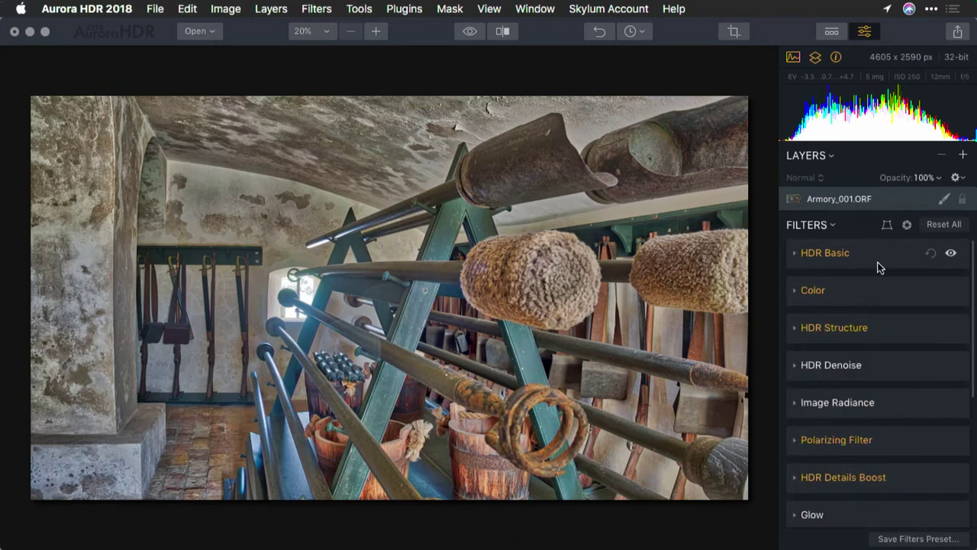
click(951, 290)
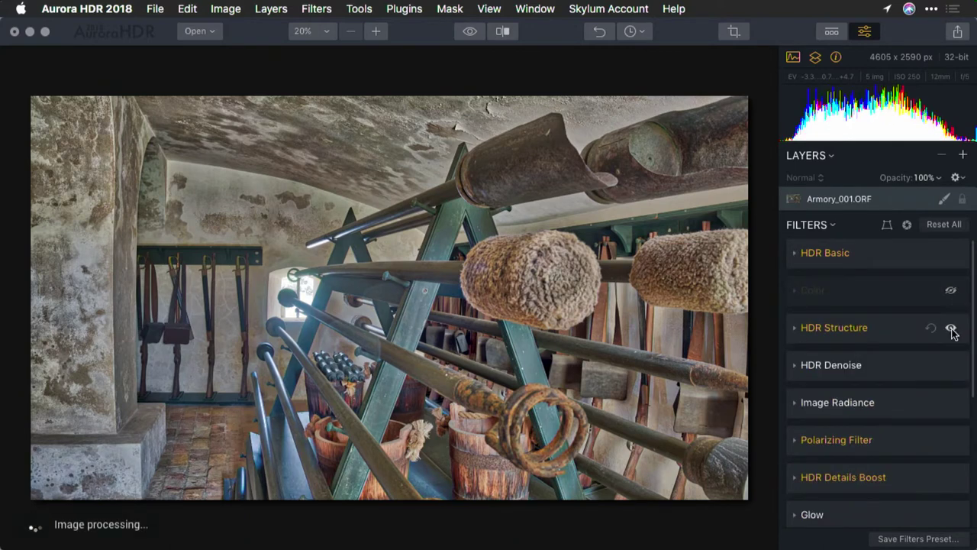
click(950, 328)
click(951, 439)
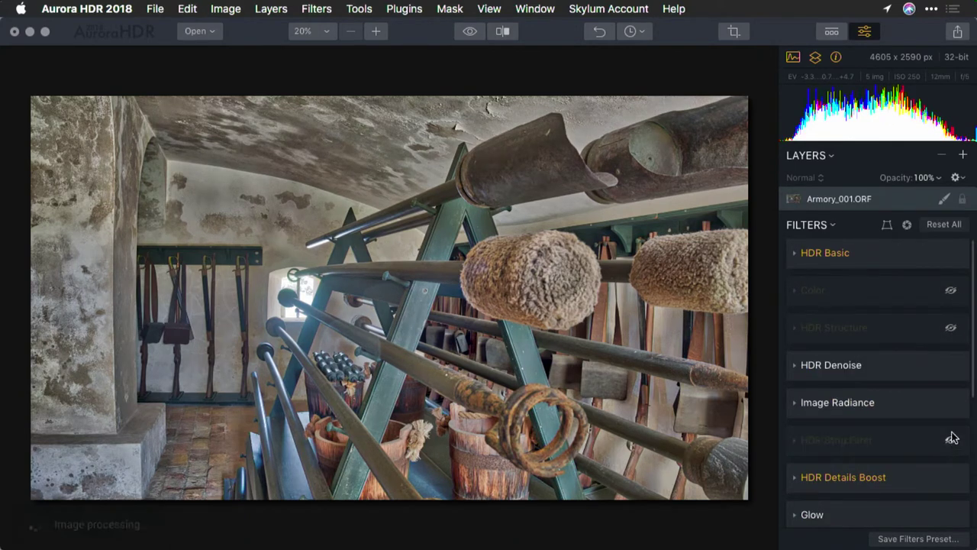
click(950, 403)
click(950, 365)
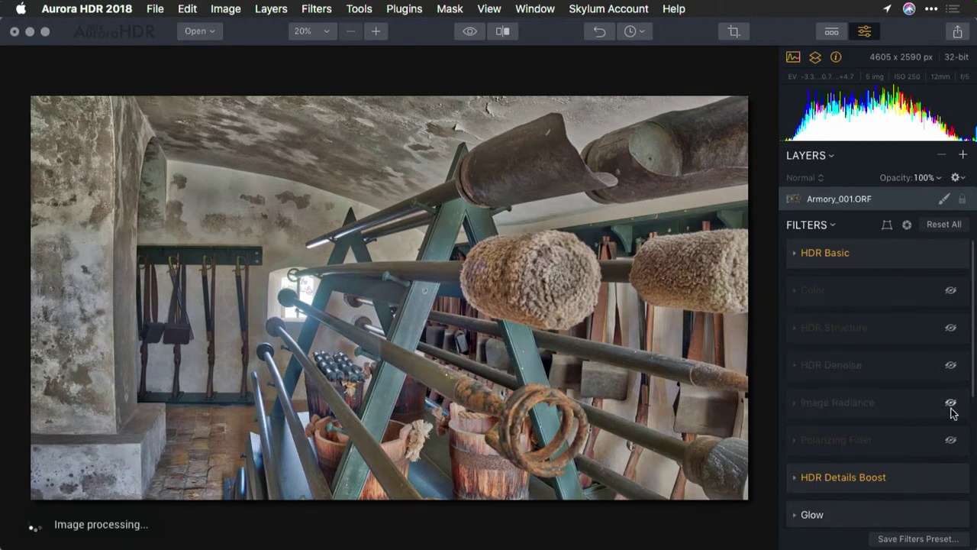
scroll(950, 413, down, 1)
click(951, 450)
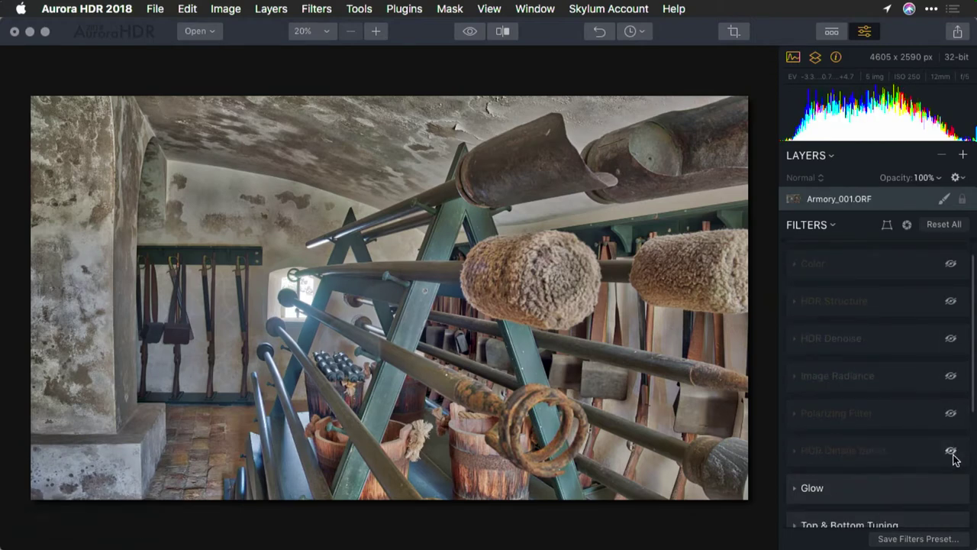
- Disable Glow, Top & Bottom Tuning and Vignette, keeping Tone Curve enabled and expanded
scroll(952, 454, down, 1)
click(950, 459)
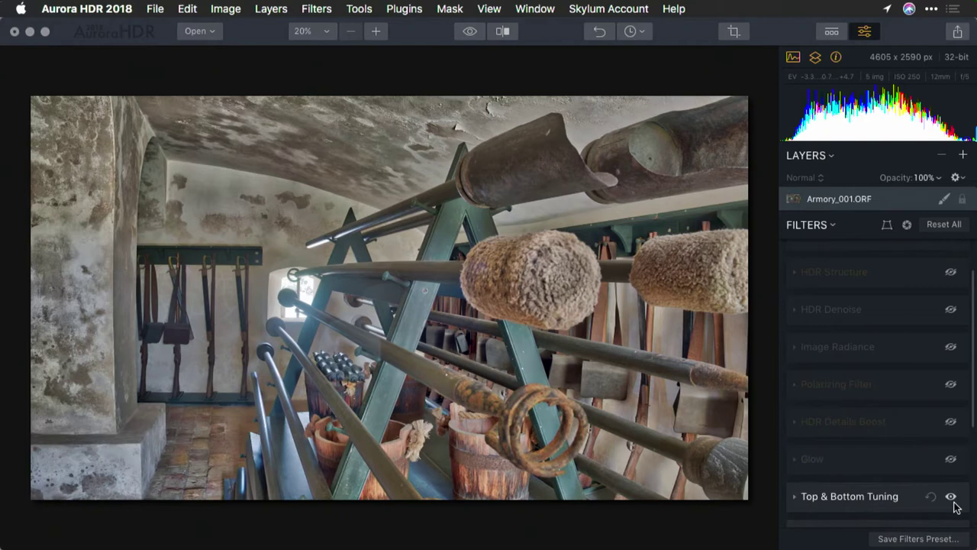
click(950, 497)
scroll(951, 496, down, 3)
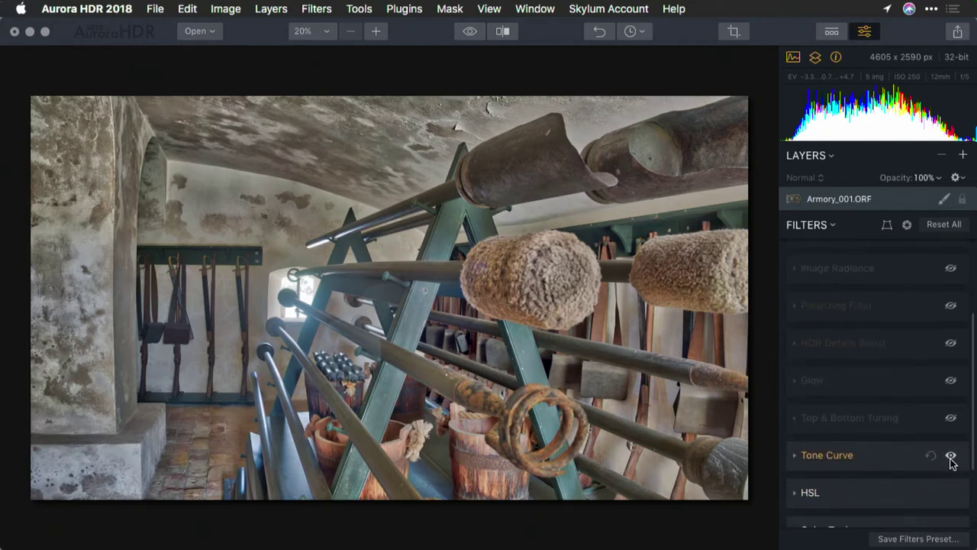
click(950, 456)
click(950, 457)
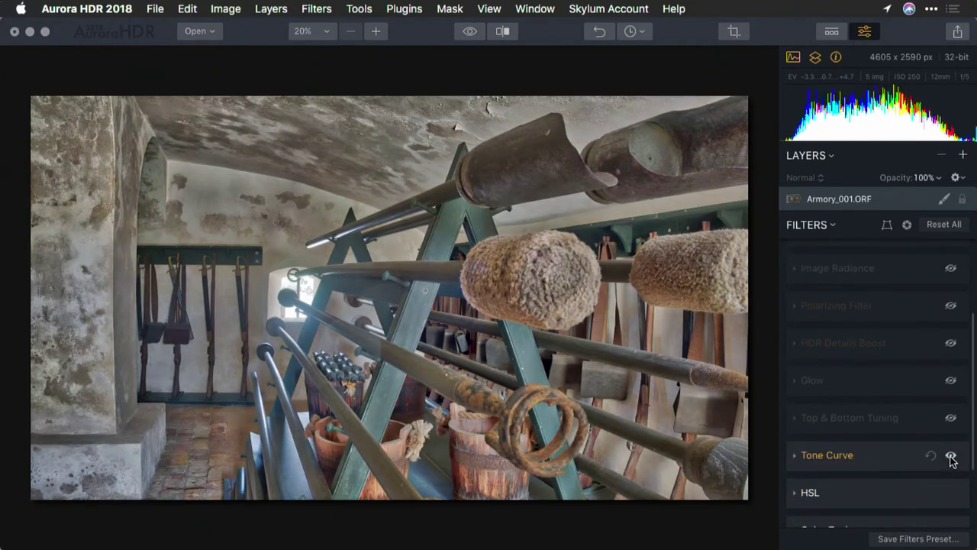
click(797, 455)
scroll(855, 435, down, 1)
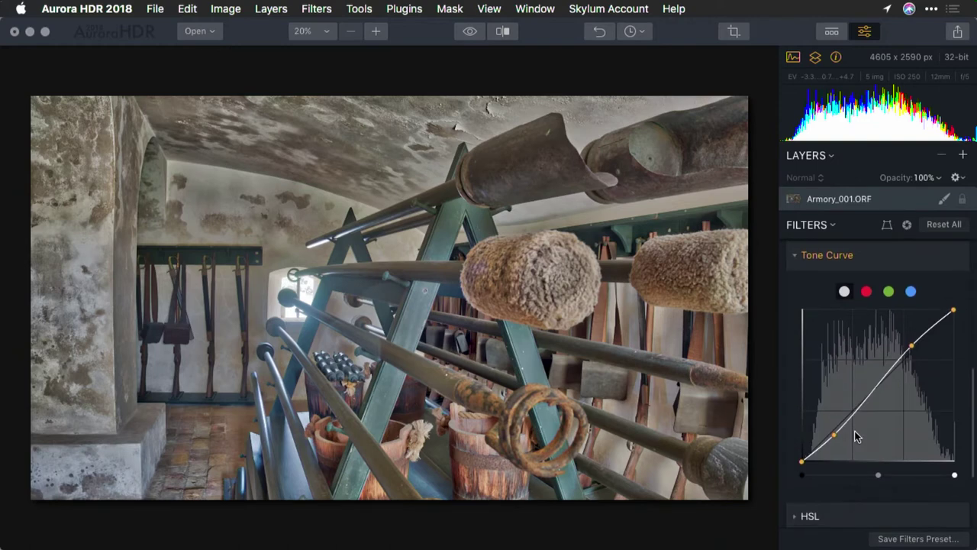
scroll(854, 435, down, 4)
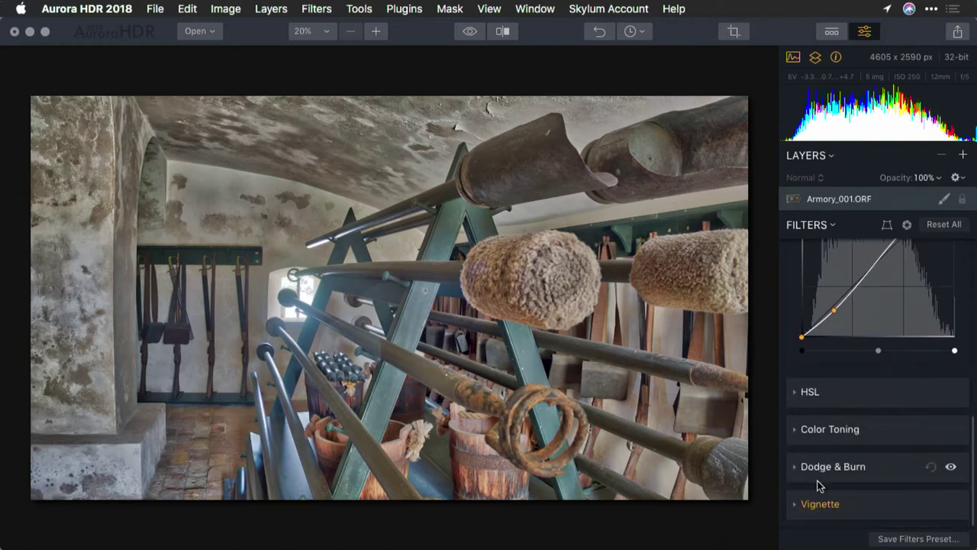
click(951, 506)
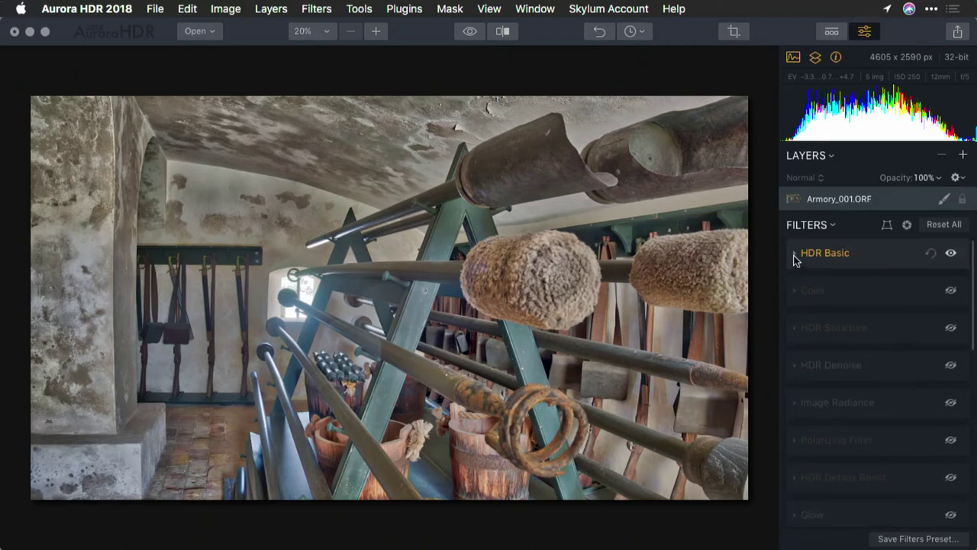
click(794, 254)
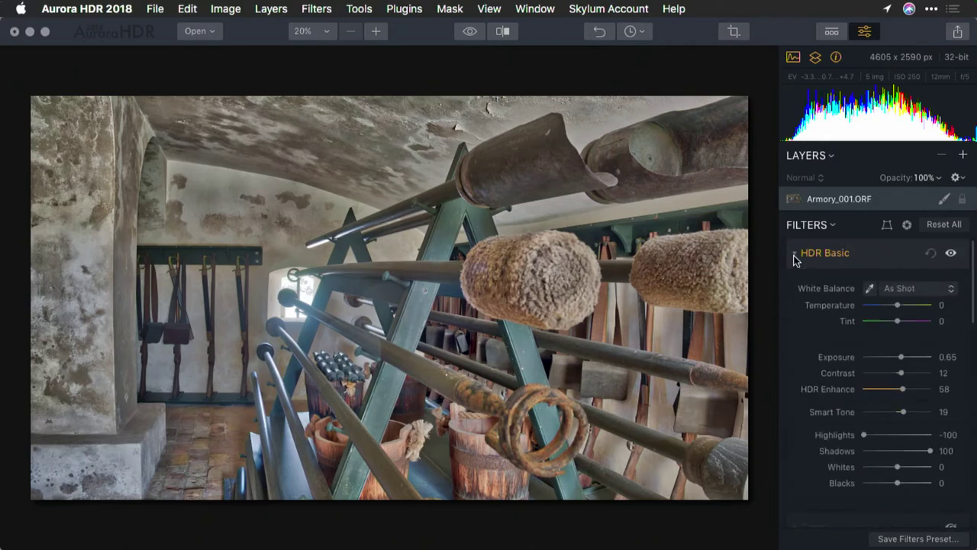
- Toggle Show Original three times to compare before and after, ending on the processed view
click(468, 30)
click(468, 30)
click(469, 29)
click(469, 29)
click(468, 29)
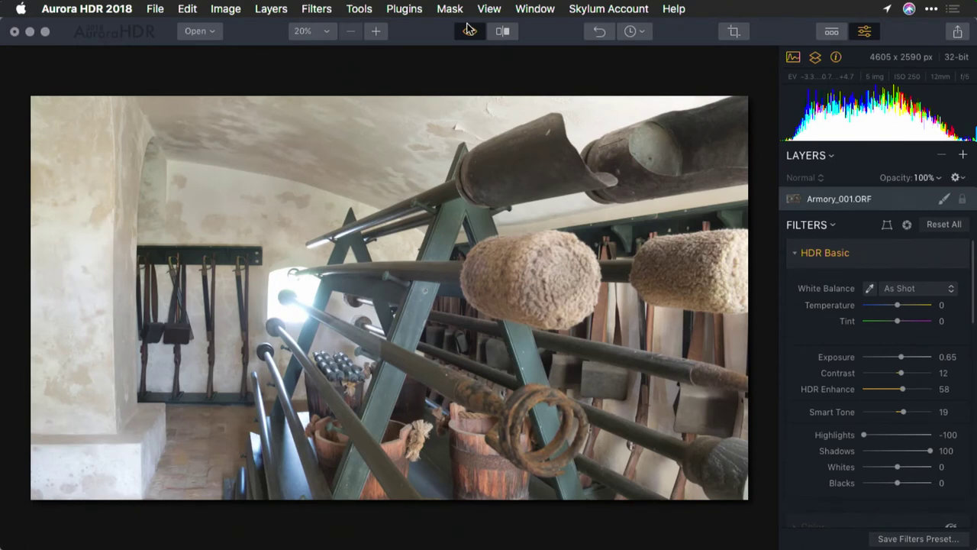
click(468, 29)
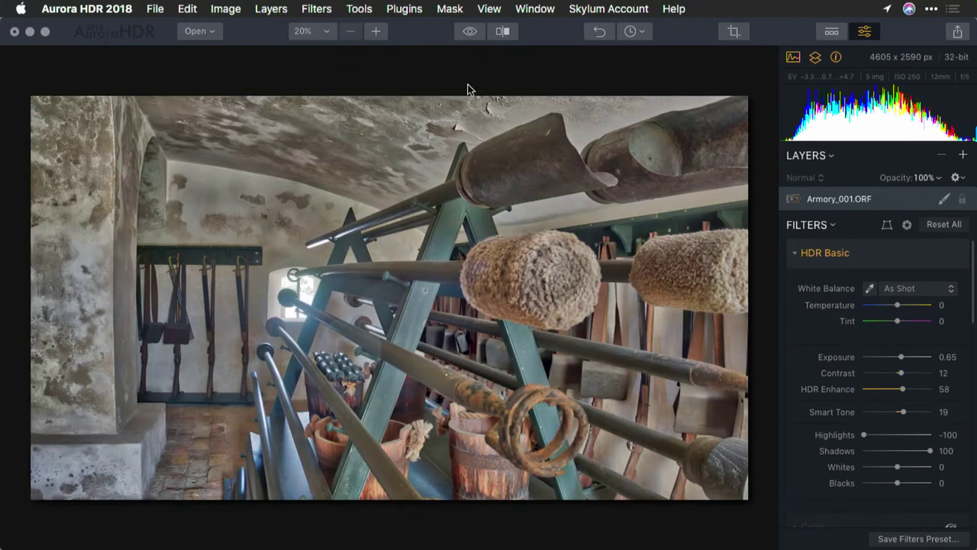